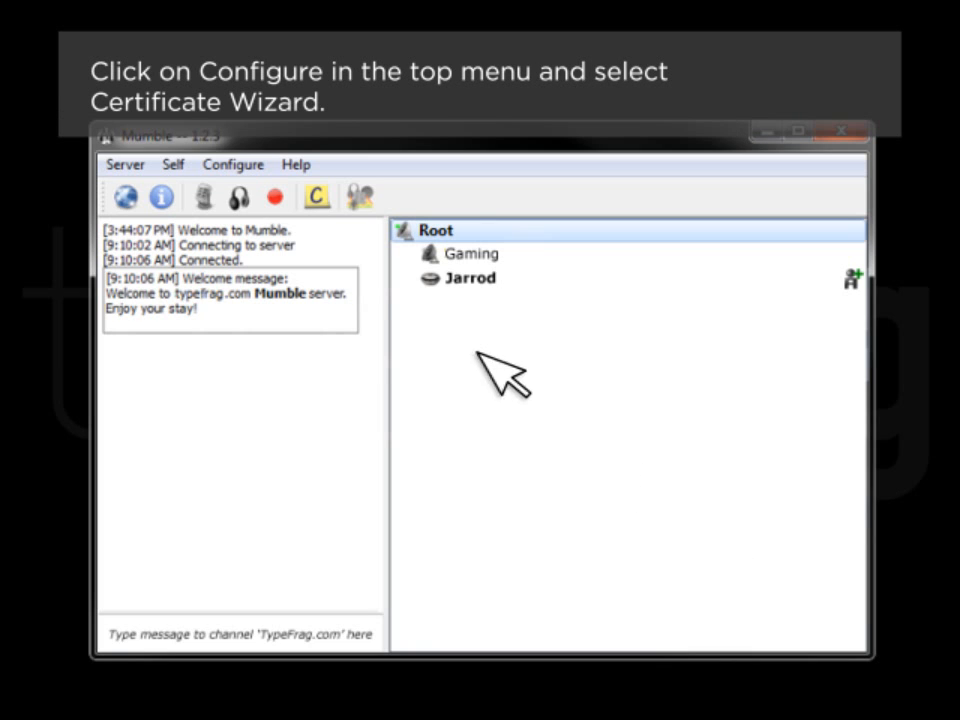
Step: Start the Certificate Wizard from Configure with Export current certificate chosen and advance
click(230, 164)
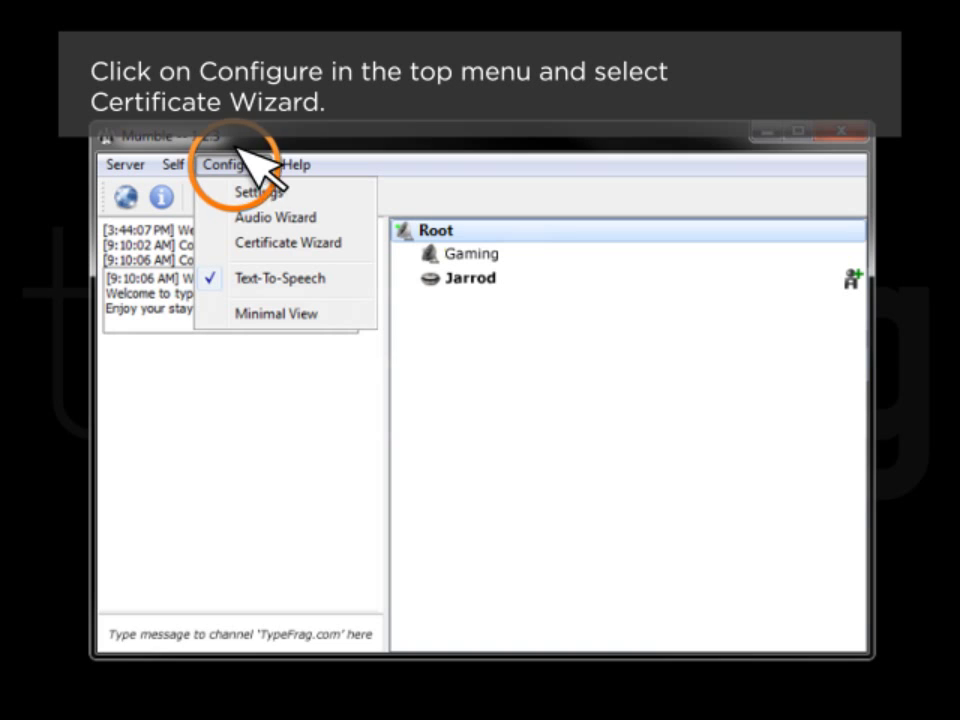
click(300, 243)
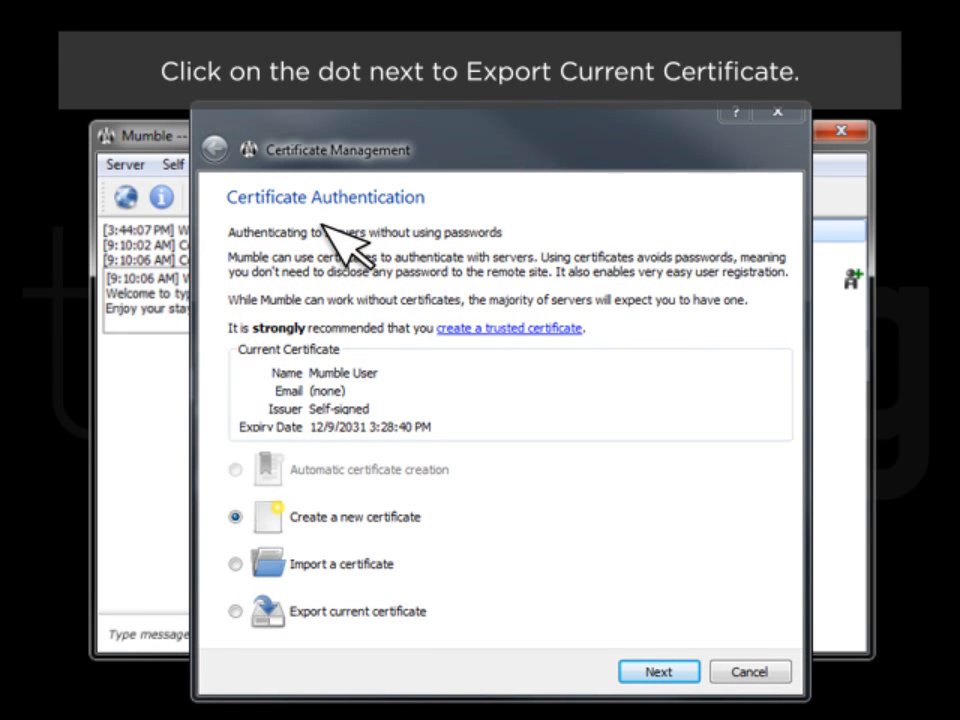
click(236, 612)
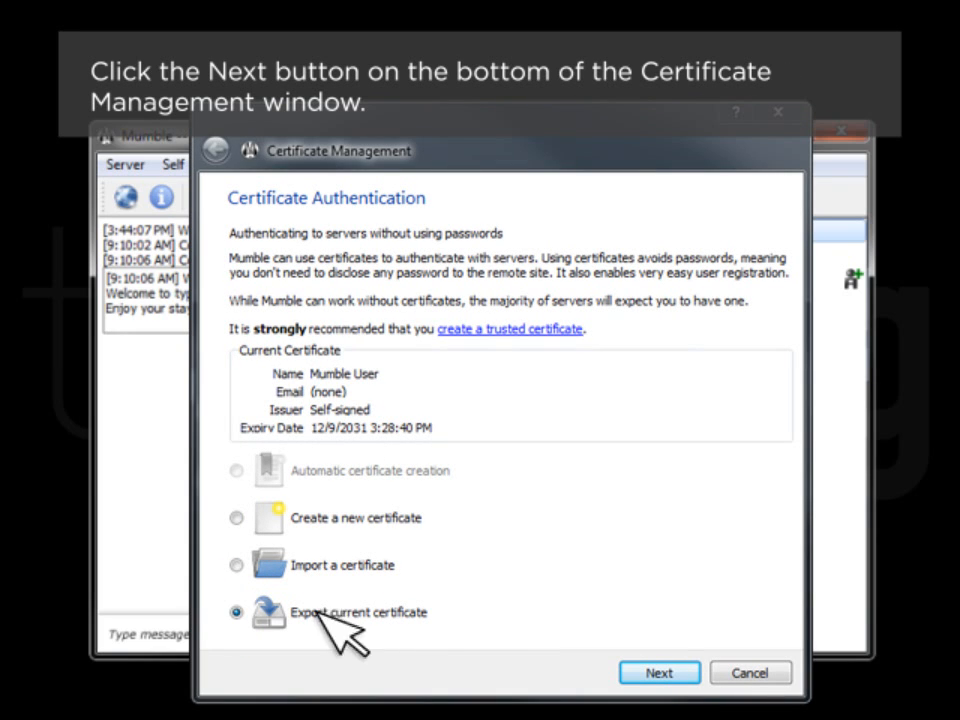
click(659, 672)
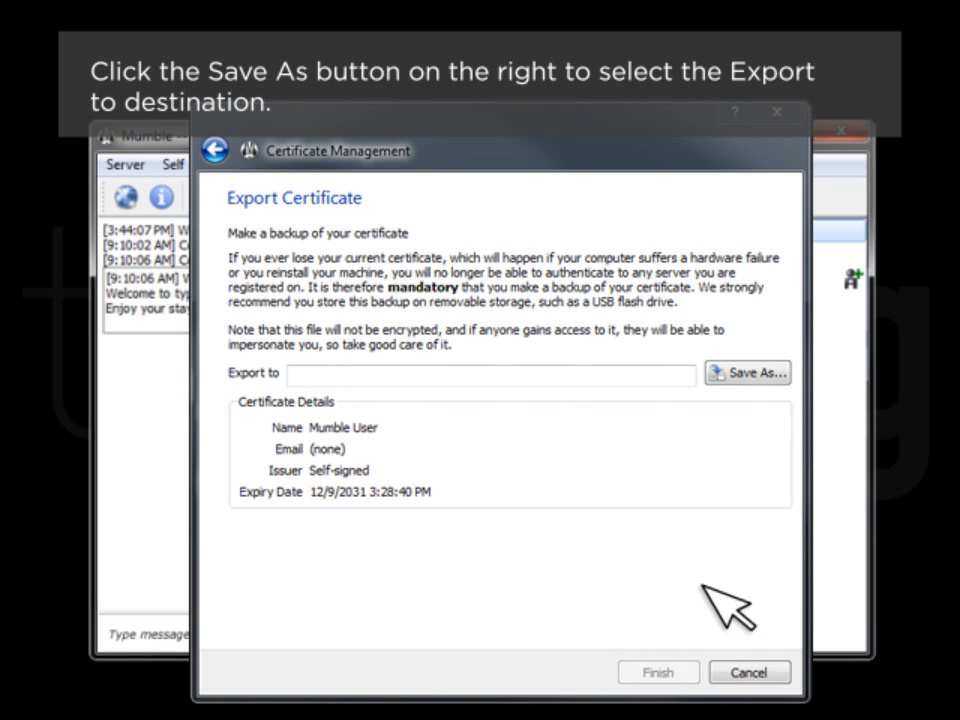
Step: Save the certificate backup as Mumble_Backup.p12 in C:\Mumble
click(747, 372)
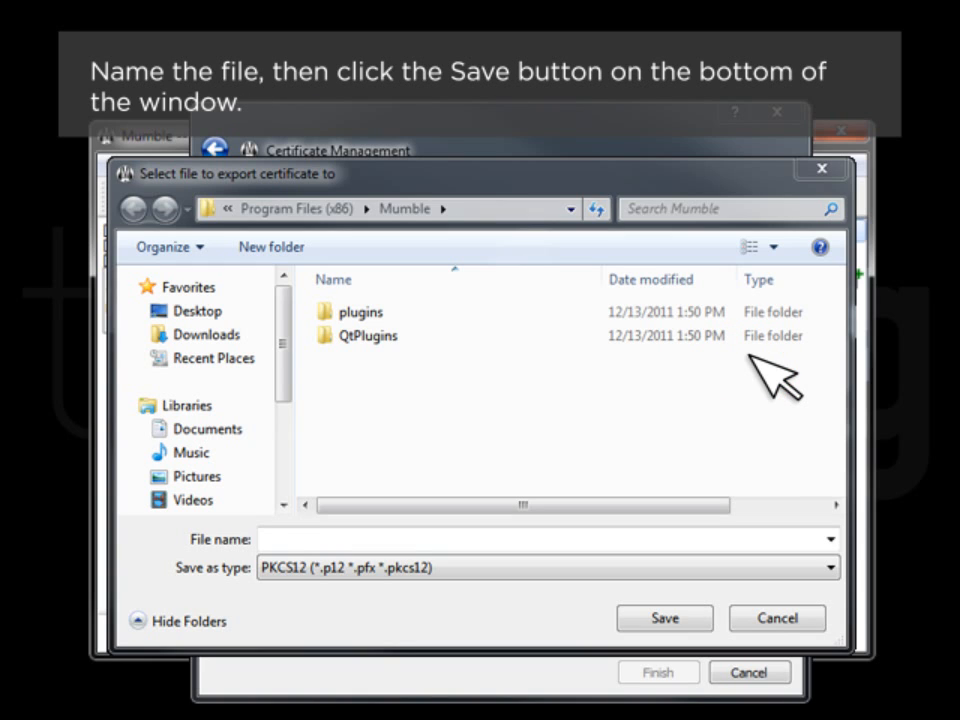
text(Mumble_Backup)
click(665, 618)
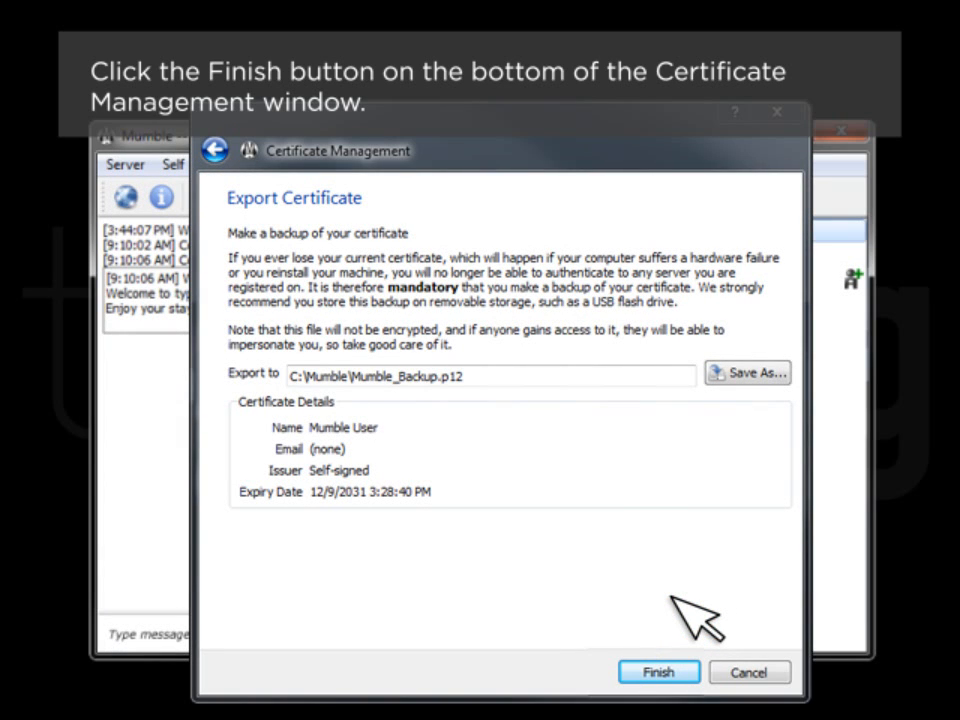
Step: Finish the export wizard, returning to Mumble's main window
click(658, 672)
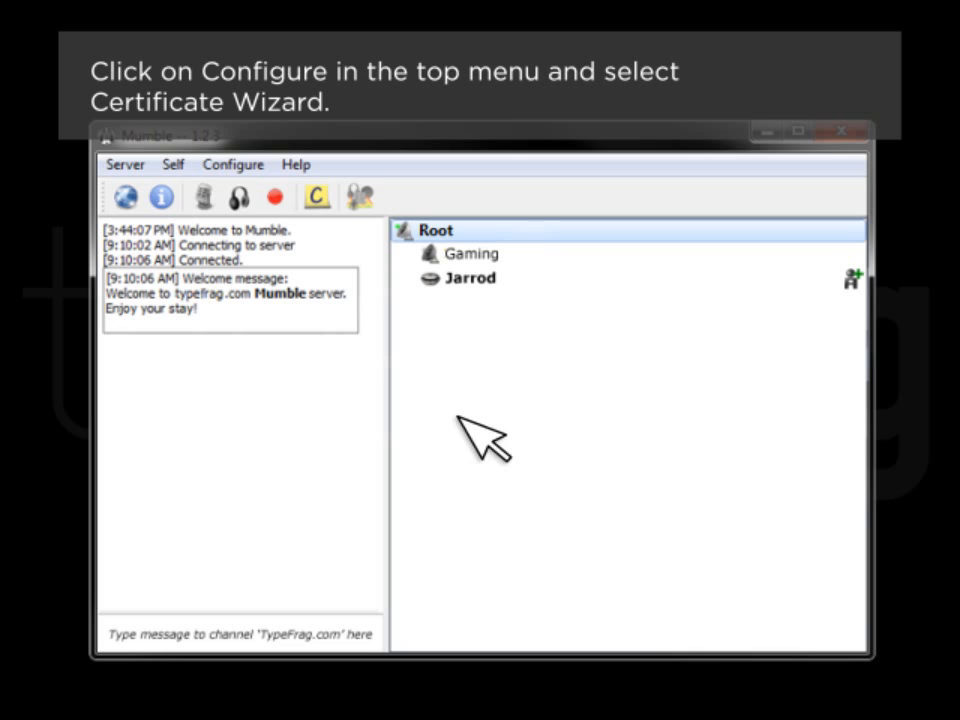
Step: Restart the Certificate Wizard with Import a certificate chosen and browse for the file
click(240, 165)
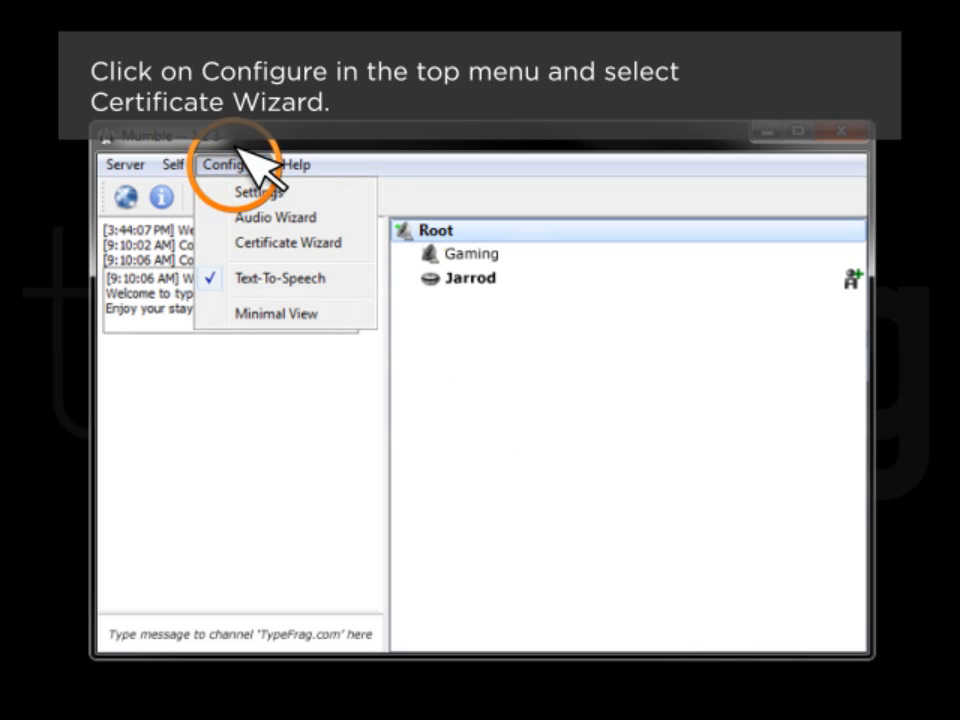
click(285, 243)
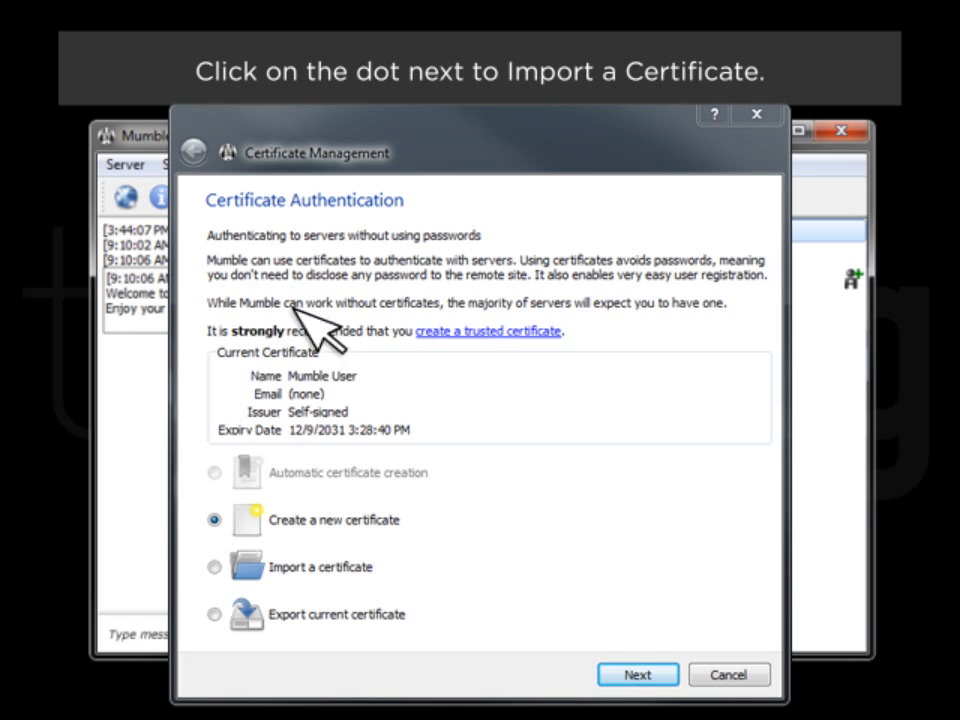
click(214, 566)
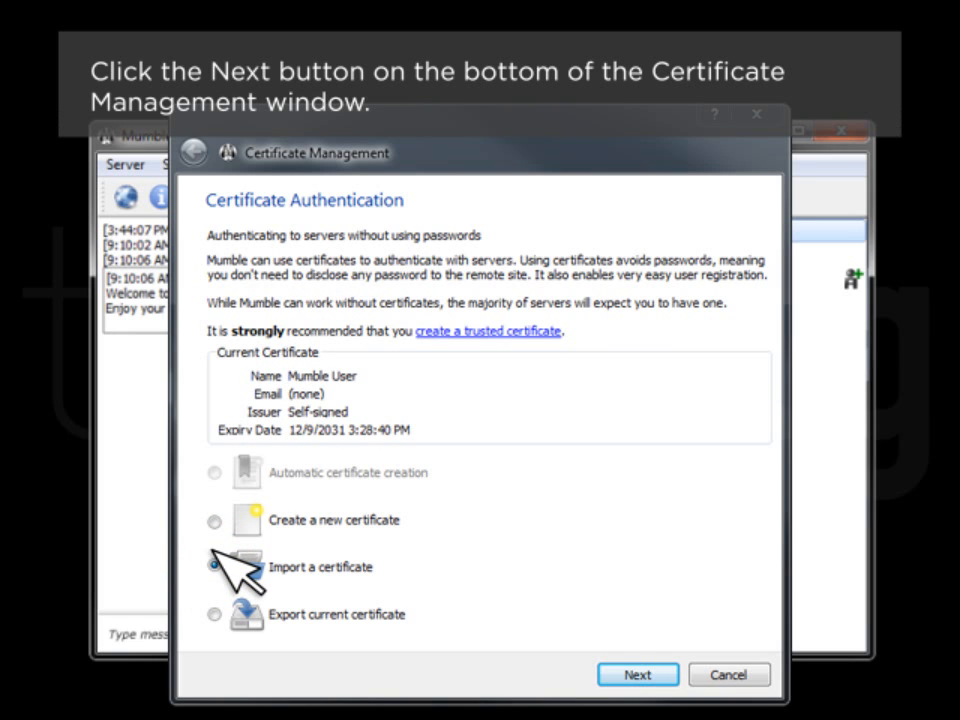
click(637, 674)
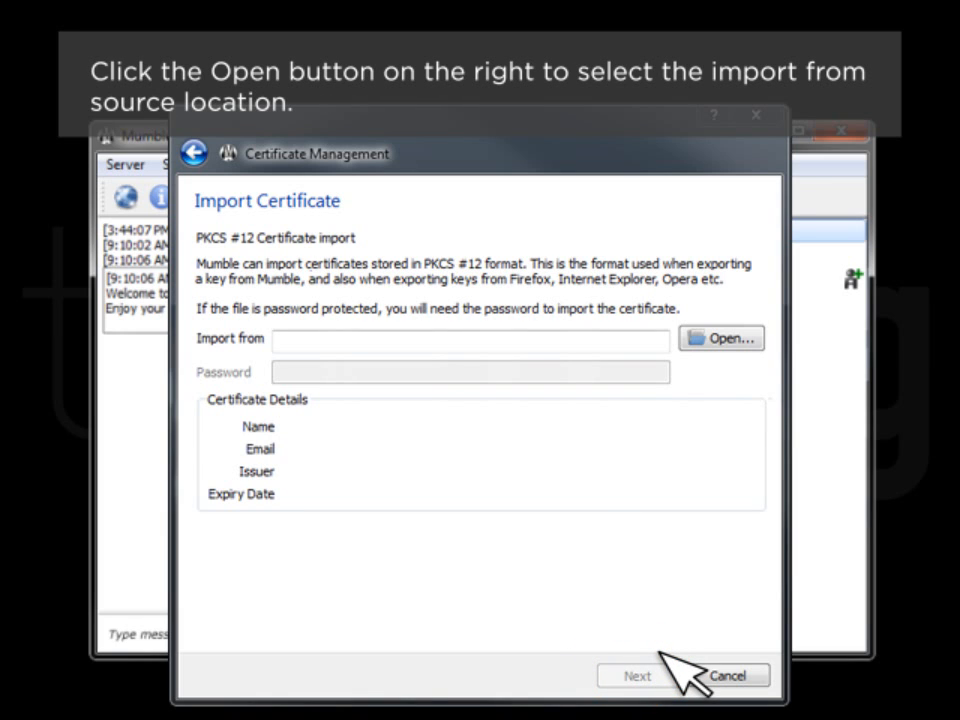
click(720, 338)
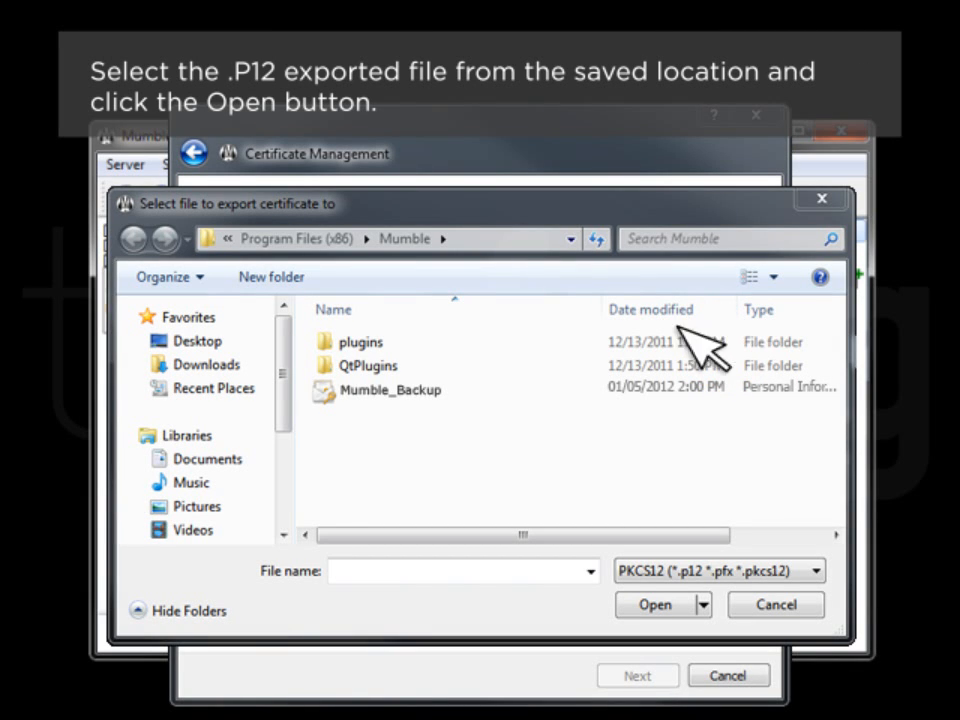
Step: Load Mumble_Backup.p12 so the Mumble User self-signed certificate details appear
click(420, 389)
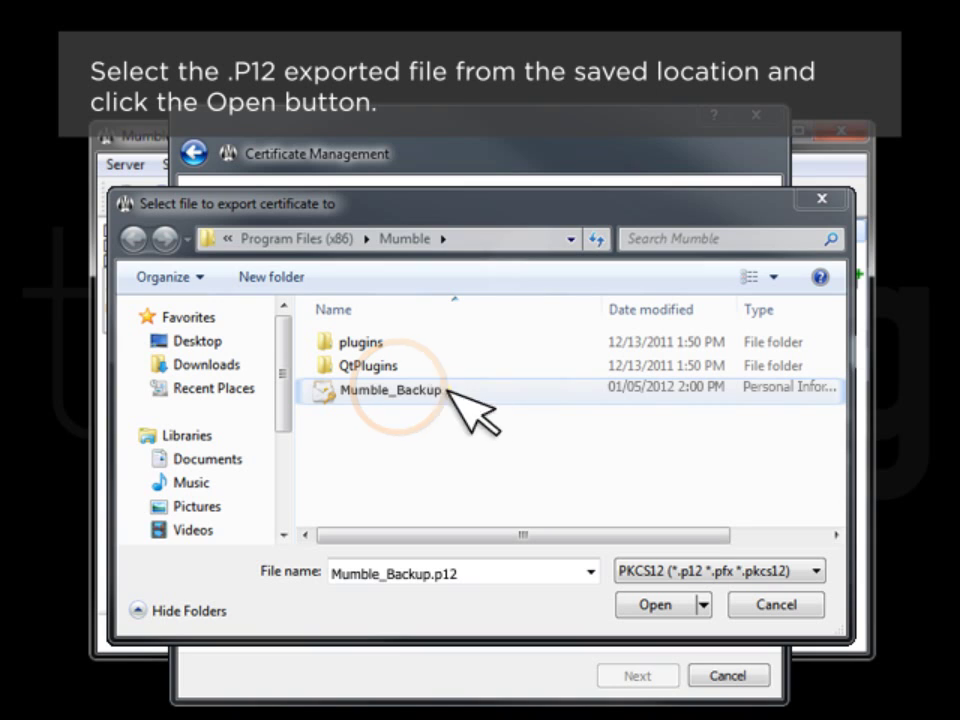
click(655, 604)
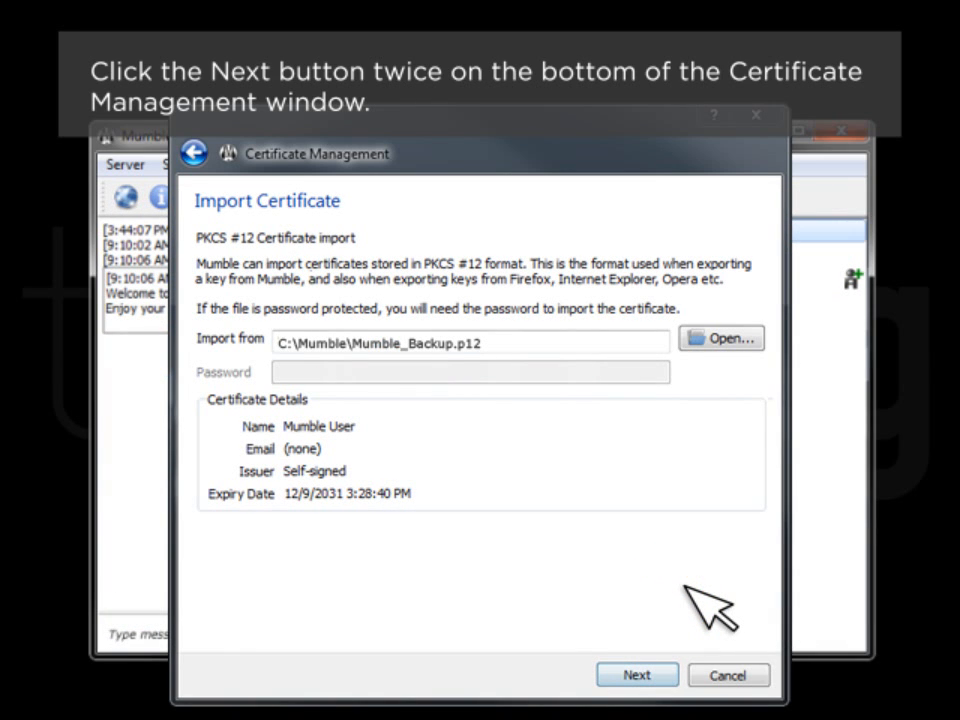
Step: Confirm replacing the existing certificate with the backup and finish the wizard
click(637, 675)
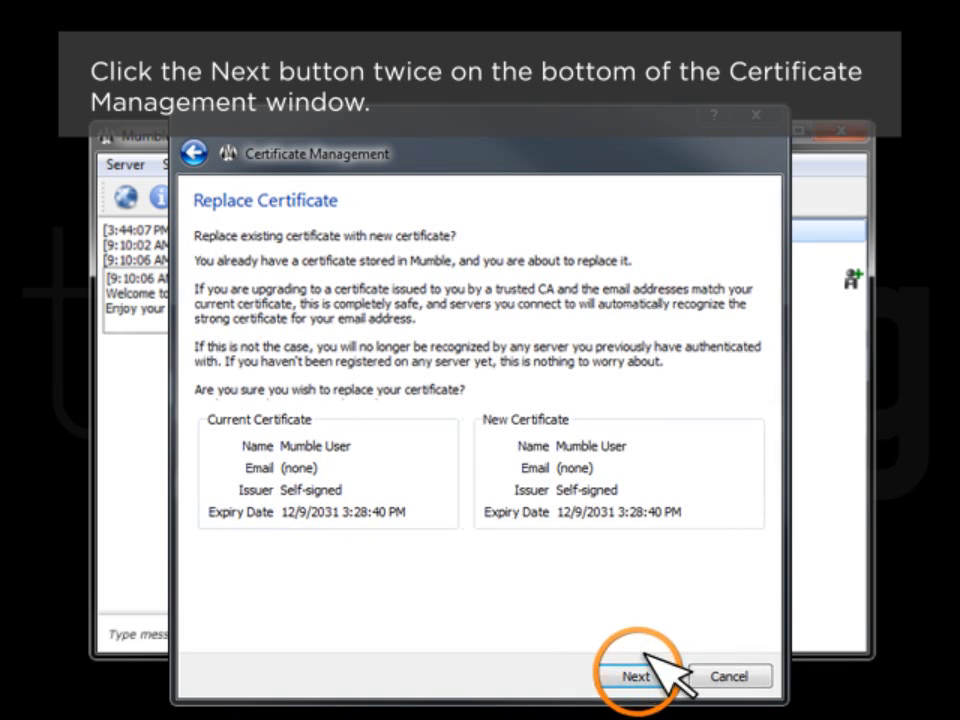
click(637, 676)
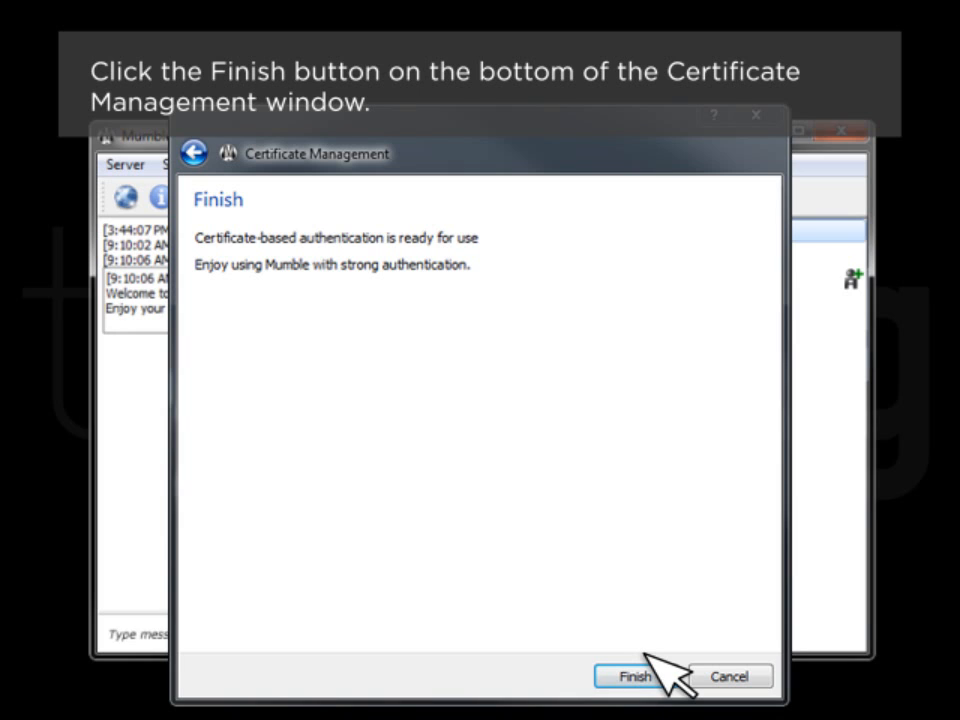
click(636, 676)
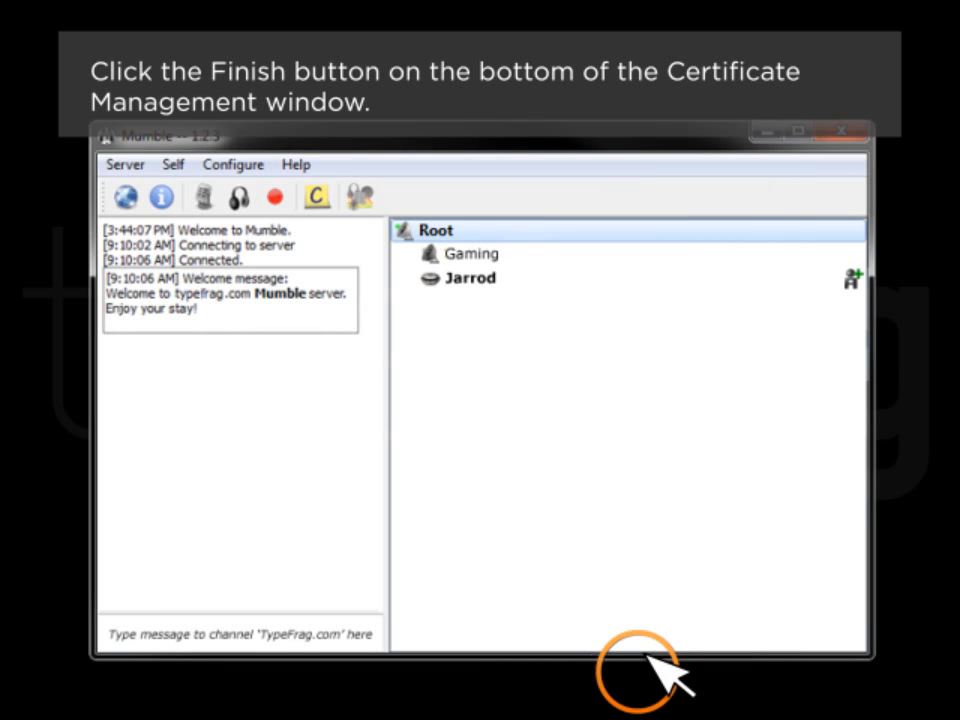